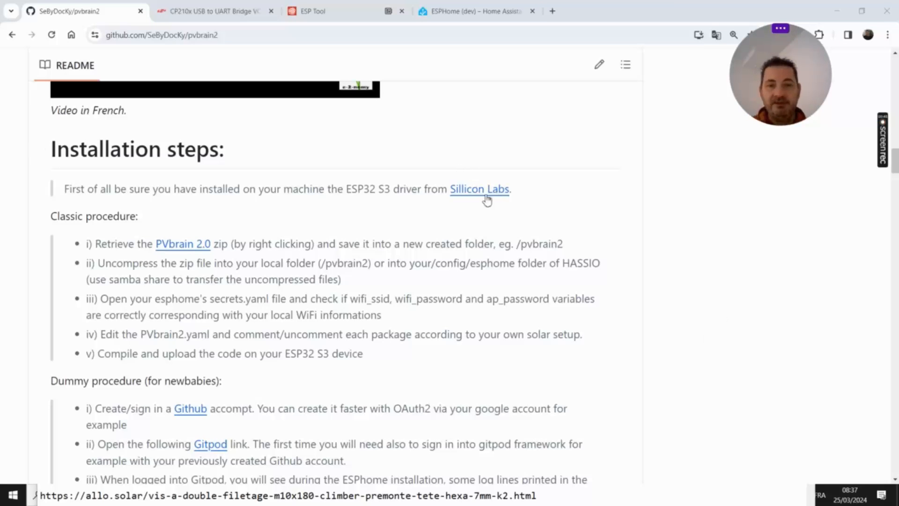
# - Check the Silicon Labs CP210x driver downloads page and the CP210x USB to UART Bridge port in Device Manager
pyautogui.click(211, 11)
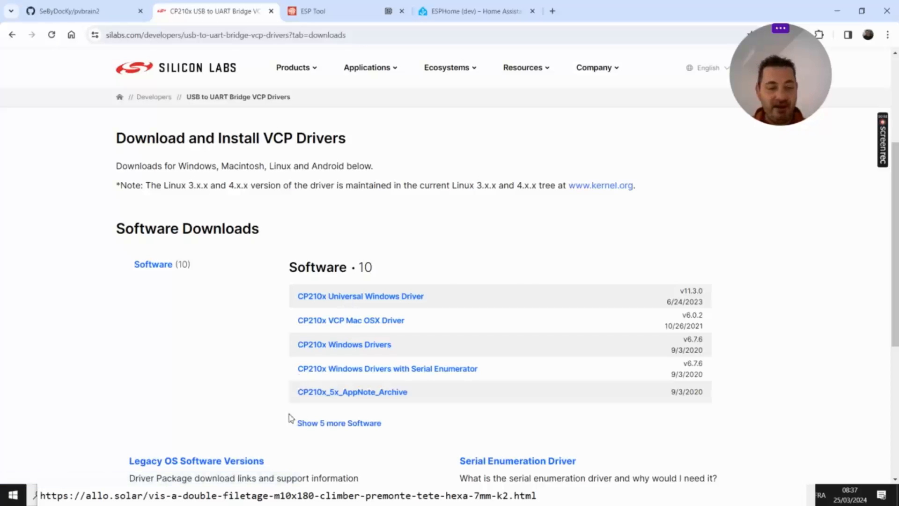
pyautogui.hotkey('alt', 'Tab')
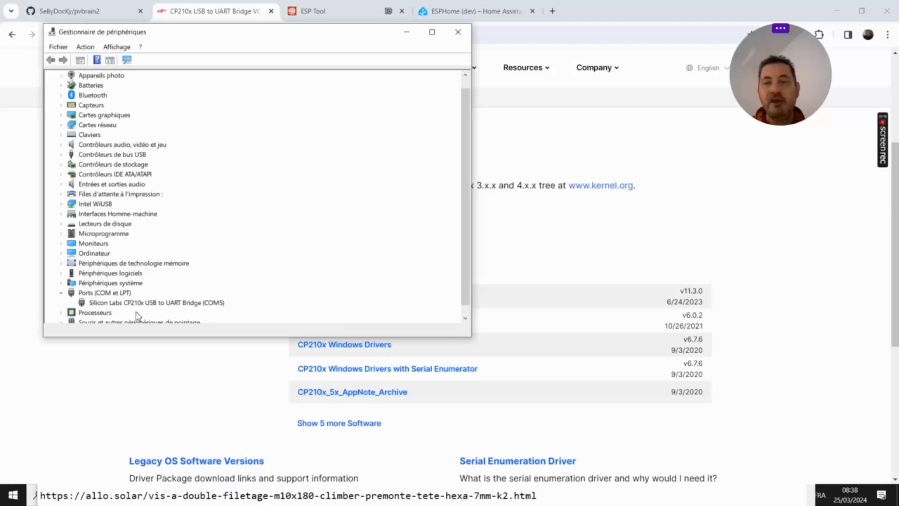
# - Review the Dummy procedure in the pvbrain2 README and visit its linked GitHub page, returning to the README
pyautogui.click(72, 11)
pyautogui.click(73, 11)
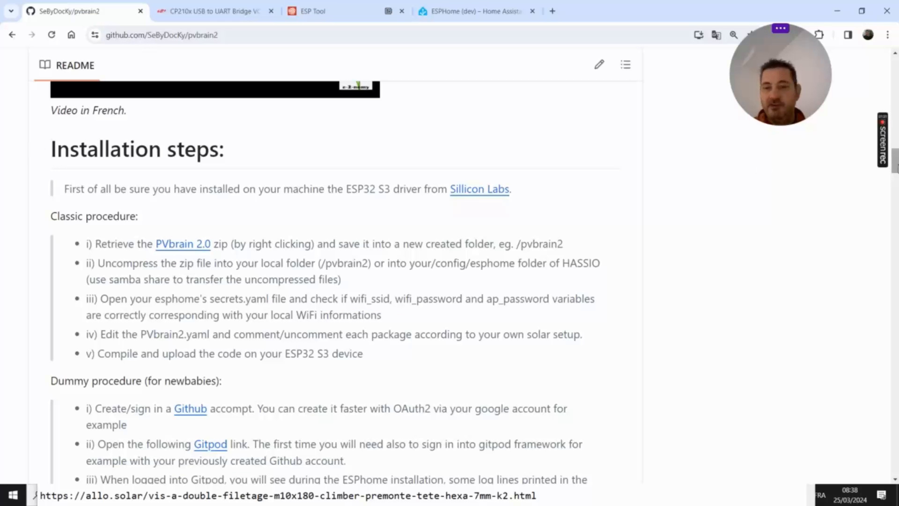
pyautogui.scroll(-2, 895, 172)
pyautogui.moveTo(896, 173); pyautogui.dragTo(896, 182)
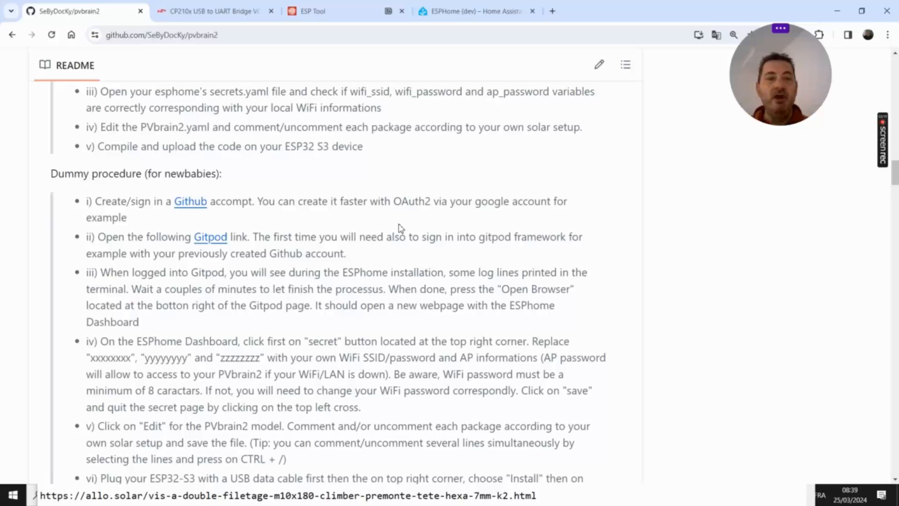
pyautogui.click(200, 206)
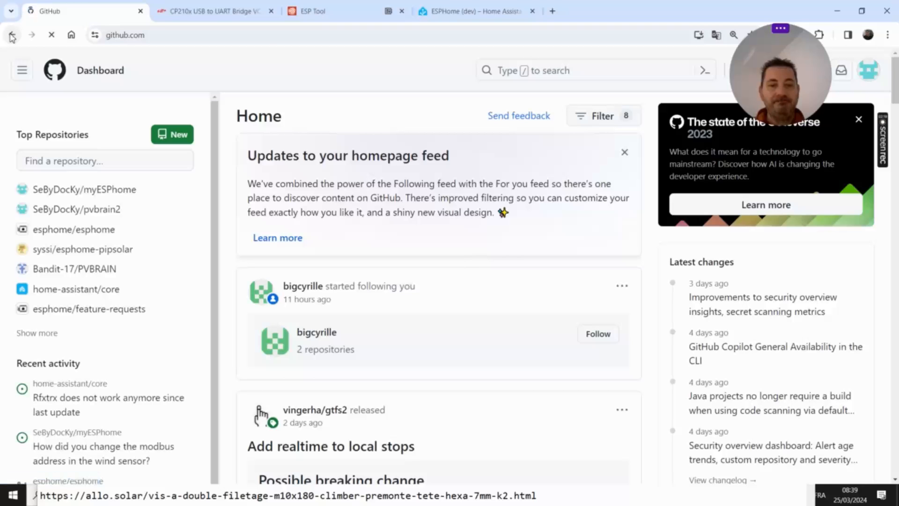
pyautogui.click(12, 36)
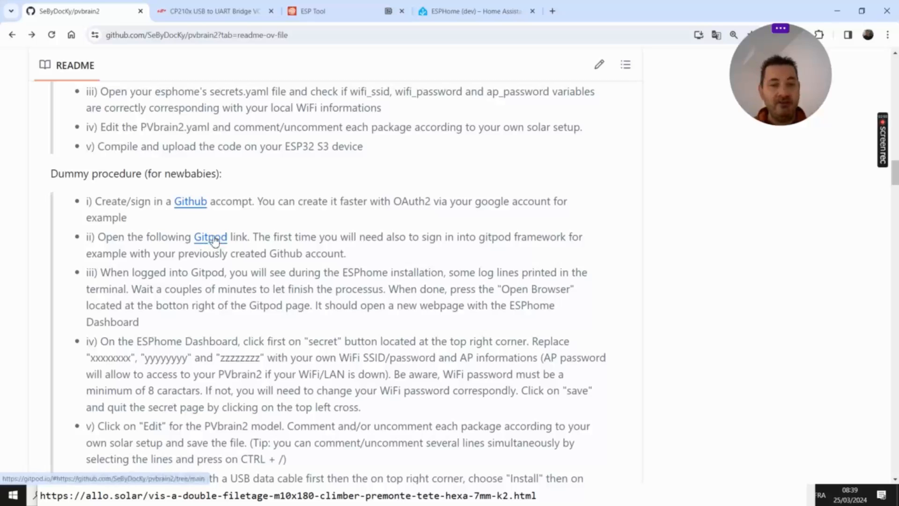
# - Create a Gitpod workspace from the README link with VS Code and the Standard class, and open the port 6052 service in the browser
pyautogui.click(212, 239)
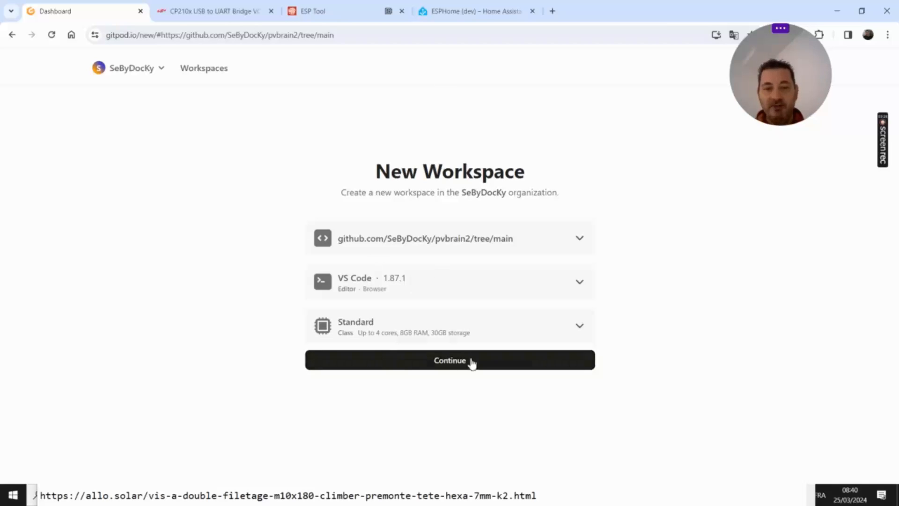
pyautogui.click(457, 365)
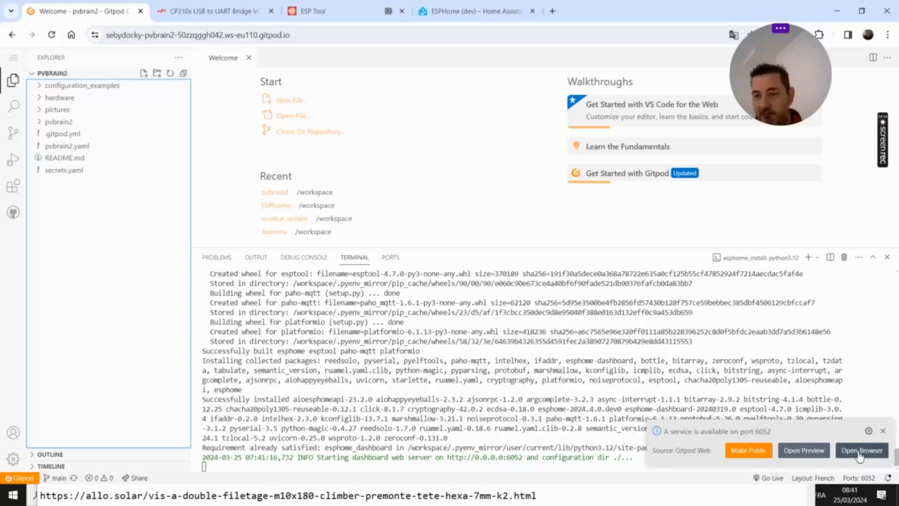
pyautogui.click(860, 451)
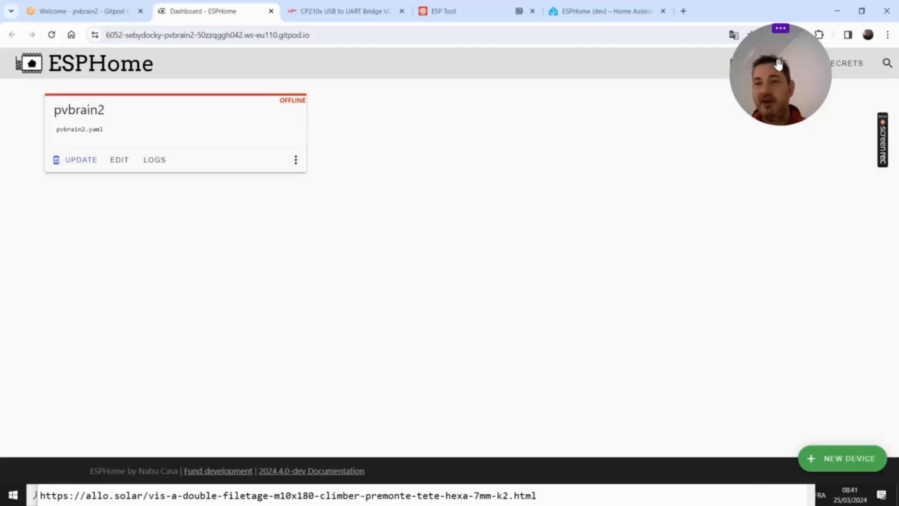
# - Open the ESPHome secrets file, save it and return to the dashboard
pyautogui.moveTo(771, 82); pyautogui.dragTo(709, 91)
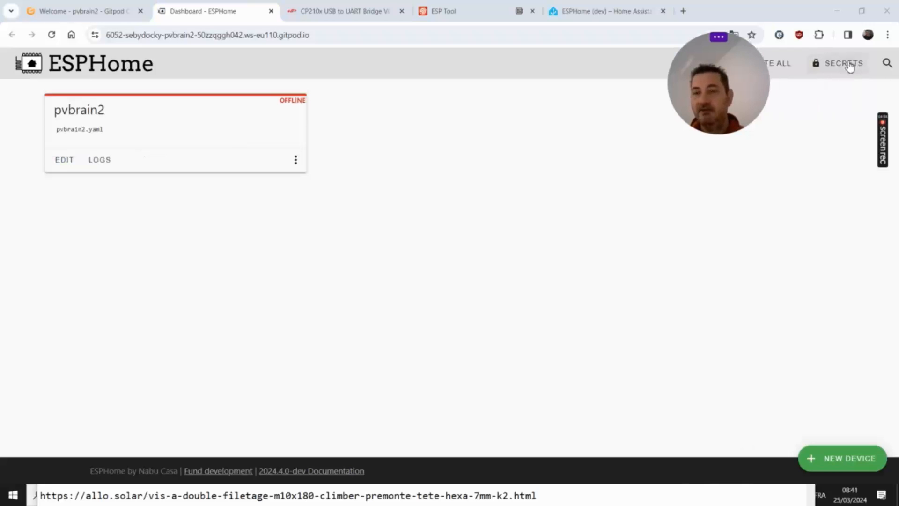
pyautogui.click(850, 66)
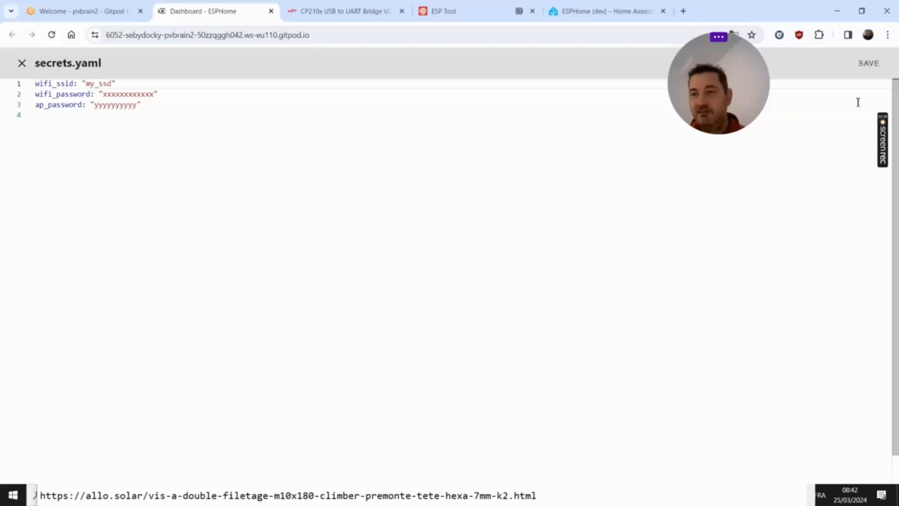
pyautogui.click(868, 64)
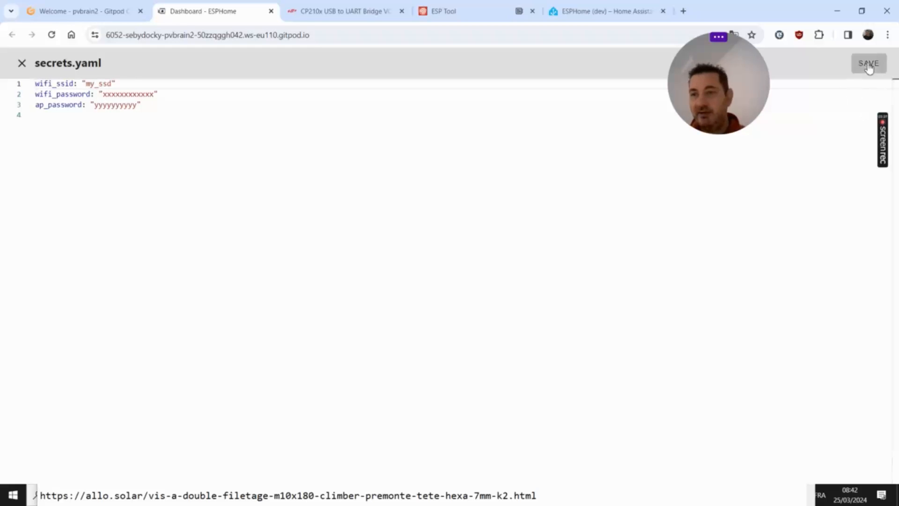
pyautogui.click(22, 63)
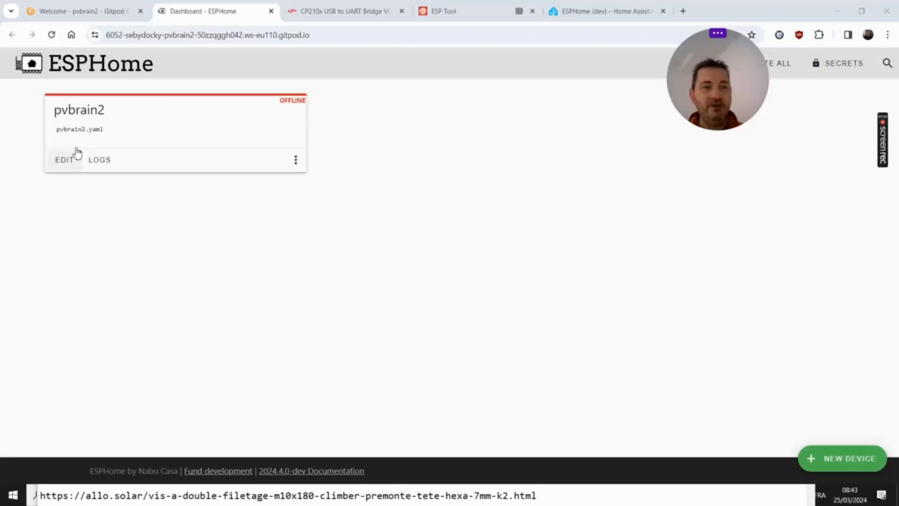
# - Open the pvbrain2 device configuration for editing and go to its packages section
pyautogui.click(58, 162)
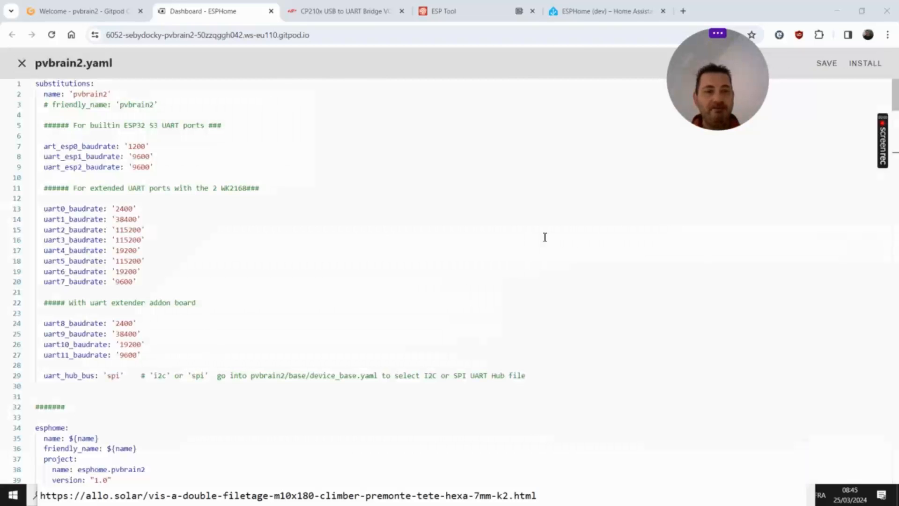
pyautogui.scroll(-2, 895, 157)
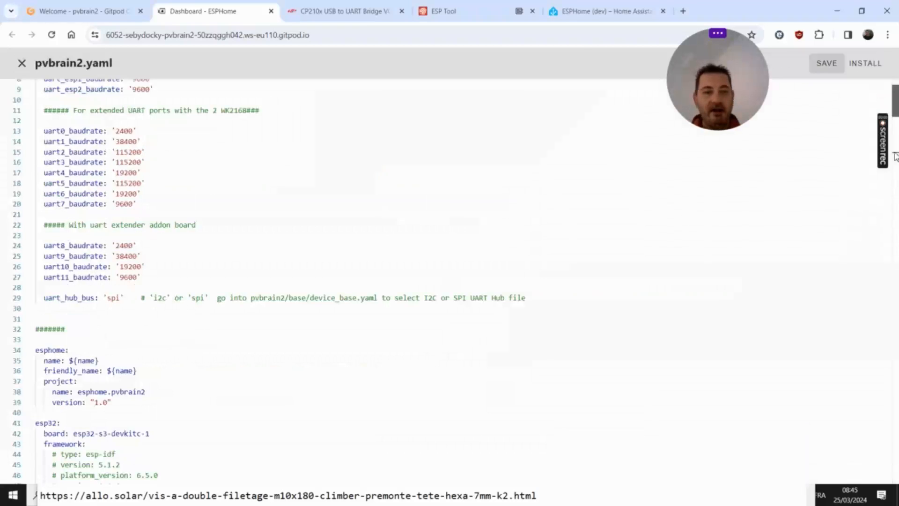
pyautogui.scroll(-15, 896, 160)
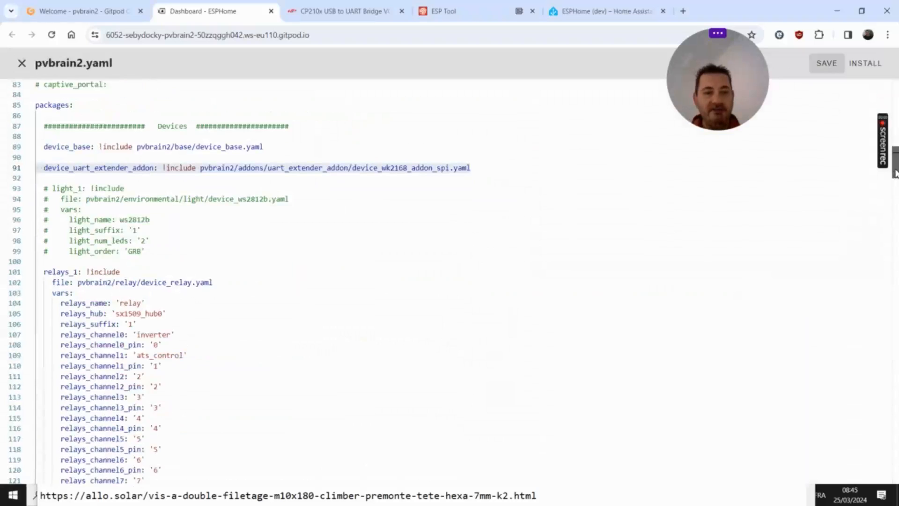
# - Comment out the device_uart_extender_addon package line and uncomment it again
pyautogui.click(44, 144)
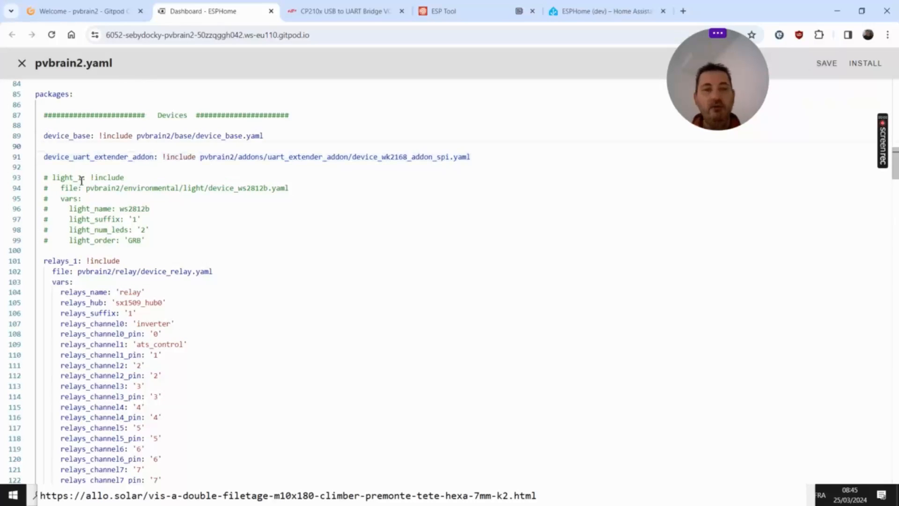
pyautogui.press('Down')
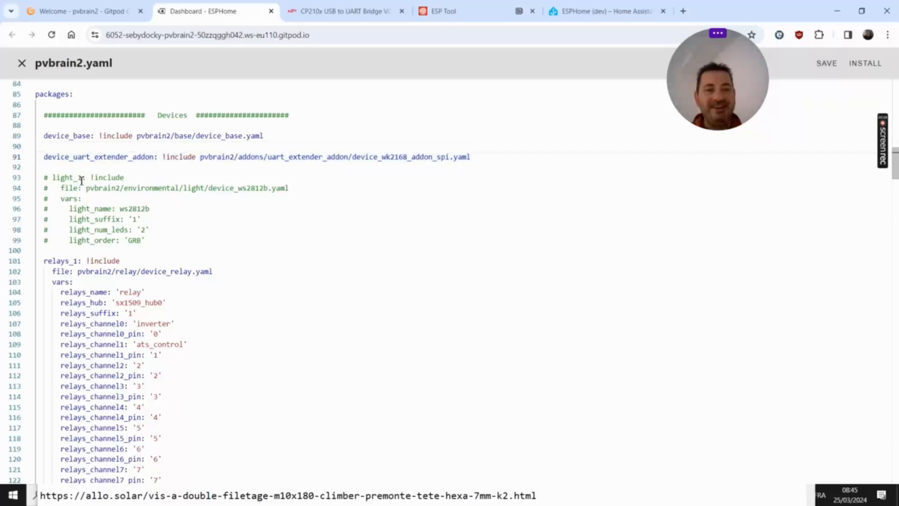
pyautogui.hotkey('shift', 'Down')
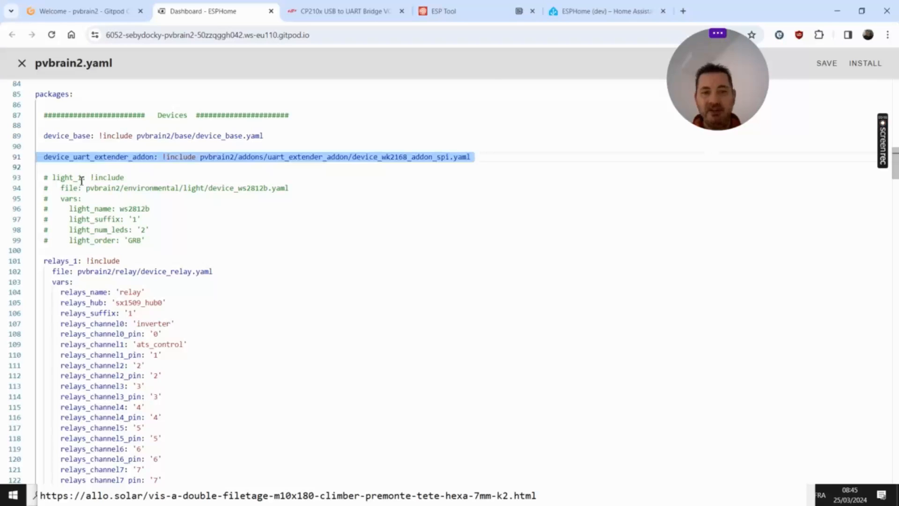
pyautogui.hotkey('ctrl', '/')
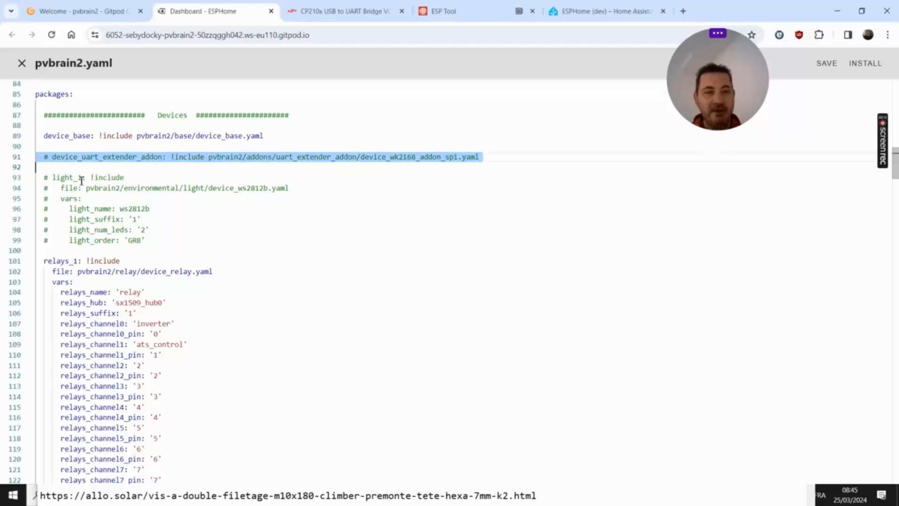
pyautogui.hotkey('ctrl', '/')
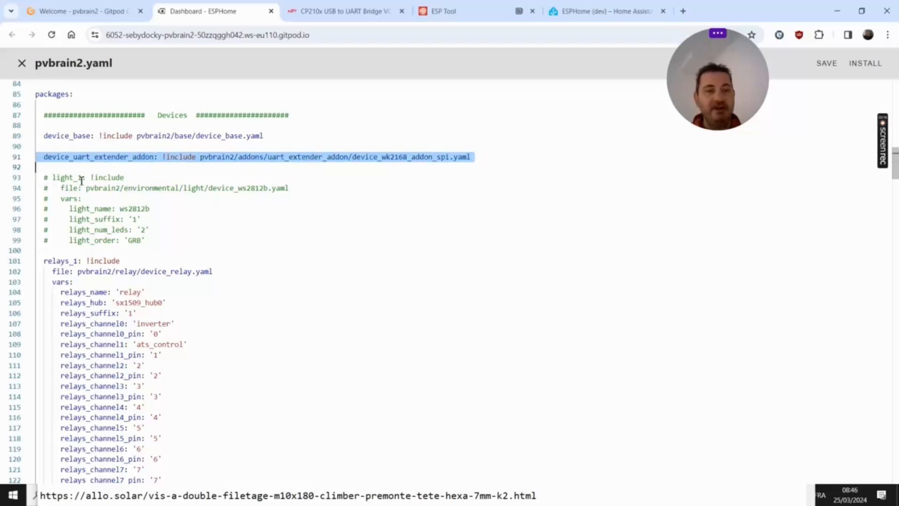
# - Uncomment the whole light_1 package block and comment it out again
pyautogui.press('Up')
pyautogui.press('Down')
pyautogui.press('Down')
pyautogui.press('Down')
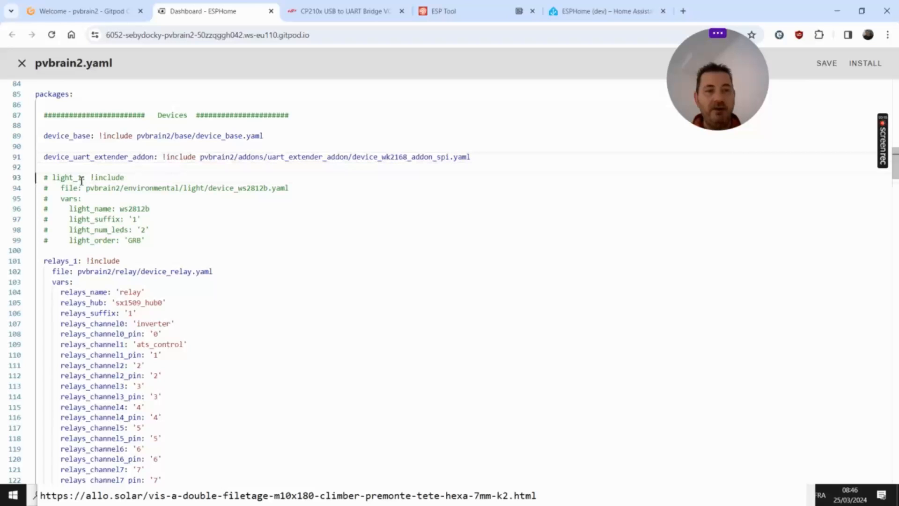
pyautogui.hotkey('shift', 'Down')
pyautogui.hotkey('shift', 'Down')
pyautogui.hotkey('shift', 'Down')
pyautogui.hotkey('shift', 'Down')
pyautogui.hotkey('shift', 'Down')
pyautogui.hotkey('shift', 'Down')
pyautogui.hotkey('shift', 'Down')
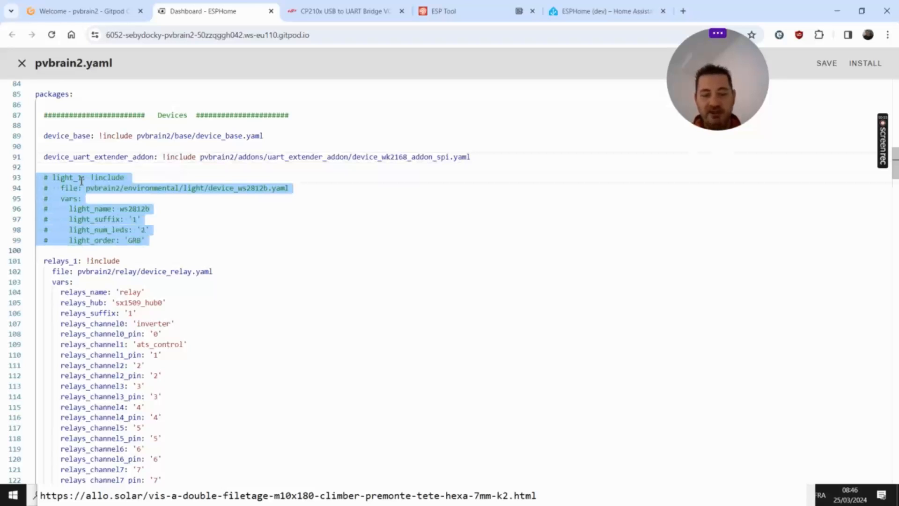
pyautogui.hotkey('ctrl', '/')
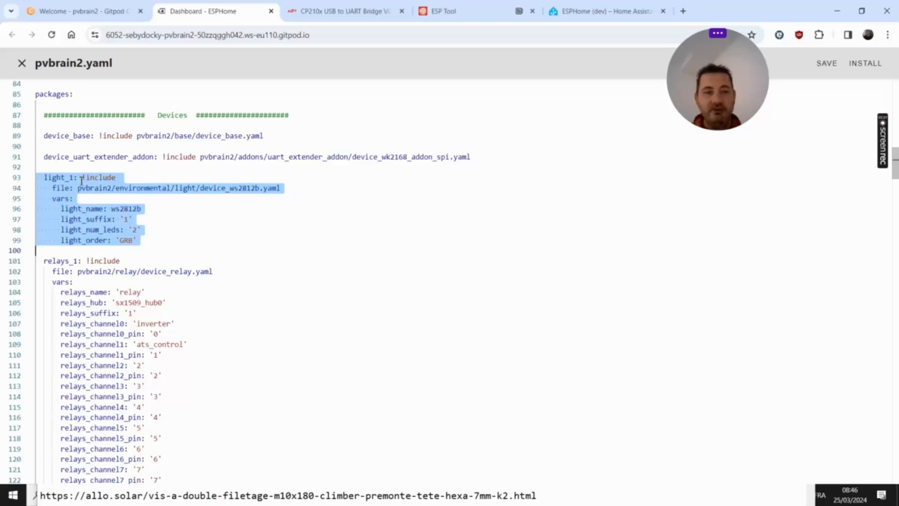
pyautogui.hotkey('ctrl', '/')
# - Comment out the device_uart_extender_addon line in the packages section
pyautogui.press('Up')
pyautogui.press('Up')
pyautogui.press('Up')
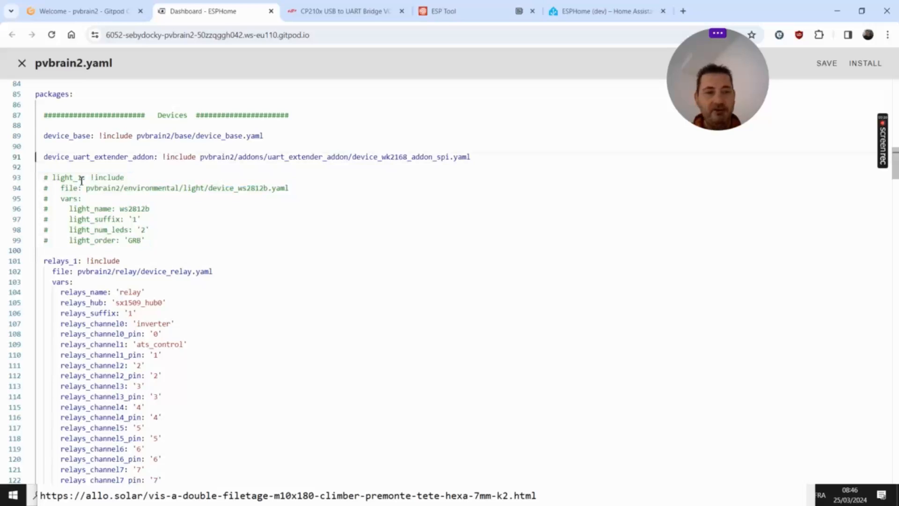
pyautogui.press('Down')
pyautogui.hotkey('shift', 'Down')
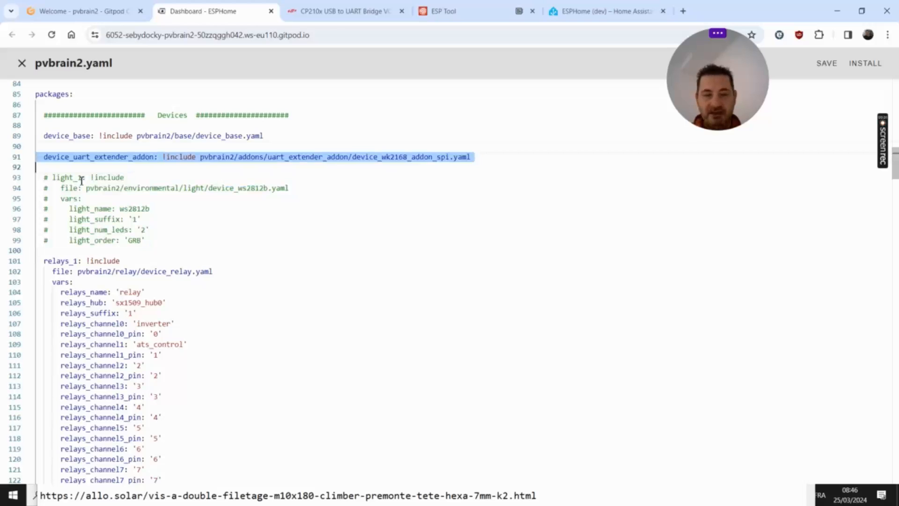
pyautogui.hotkey('ctrl', '/')
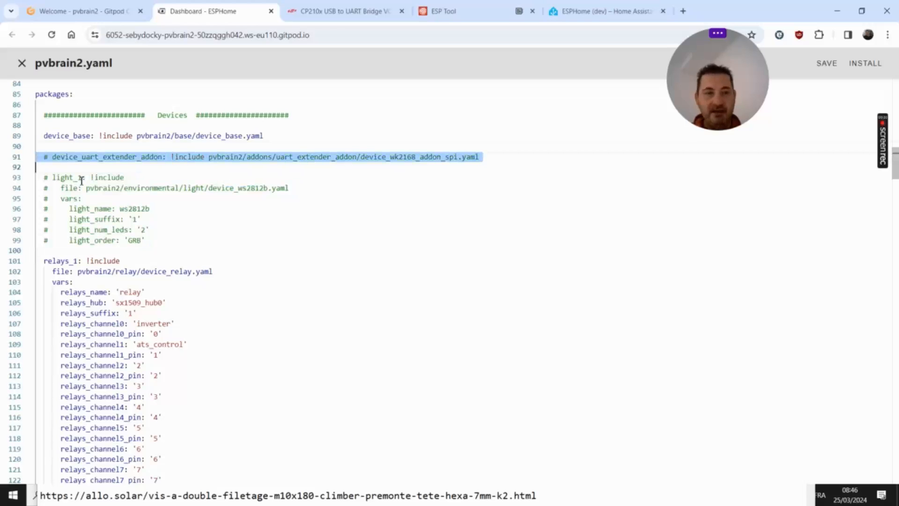
# - Install pvbrain2.yaml on the device plugged into this computer through the CP2102N USB to UART Bridge Controller on COM5, and close the installer
pyautogui.click(866, 64)
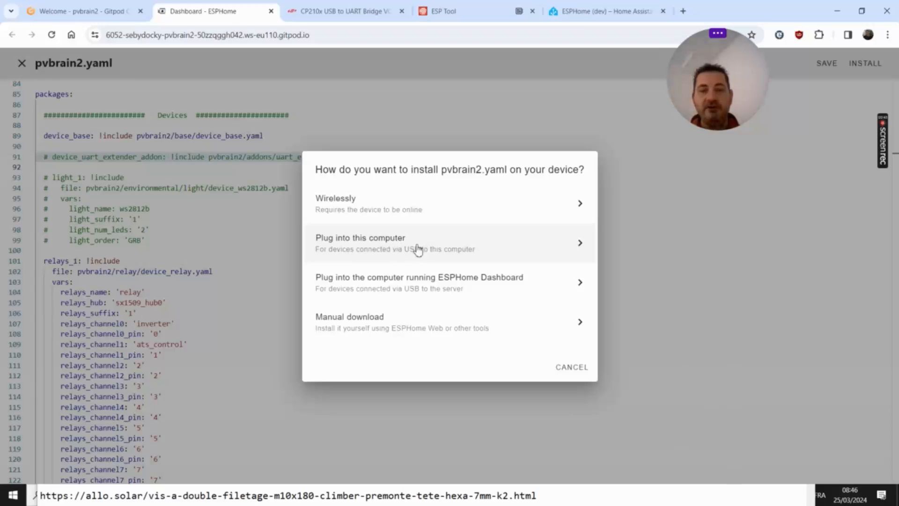
pyautogui.click(379, 250)
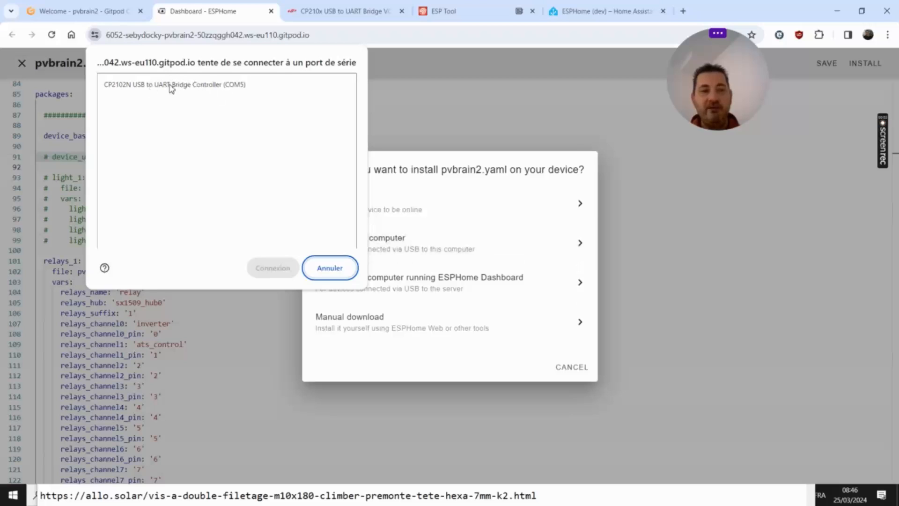
pyautogui.click(190, 85)
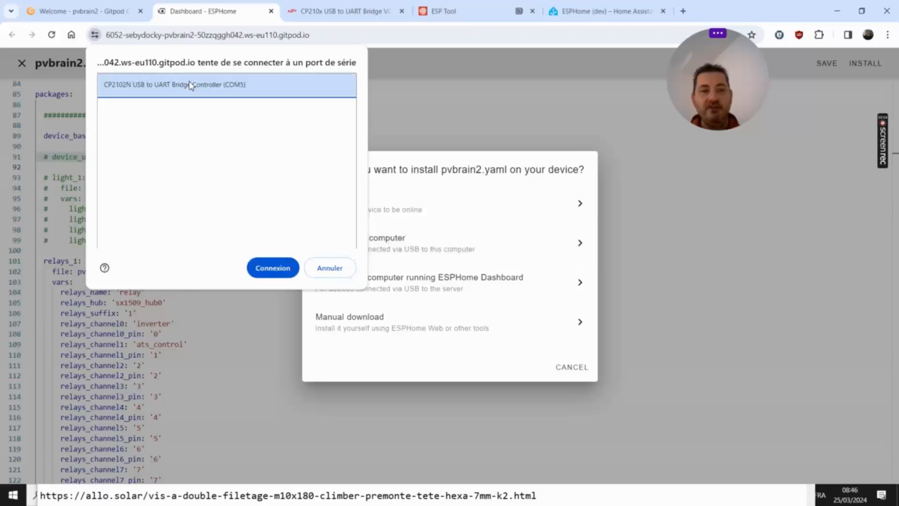
pyautogui.click(272, 269)
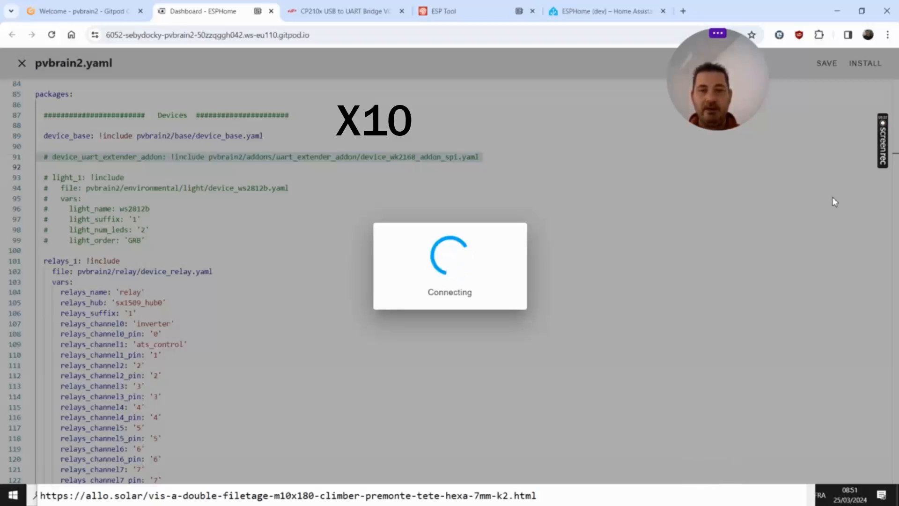
pyautogui.click(84, 11)
pyautogui.click(190, 14)
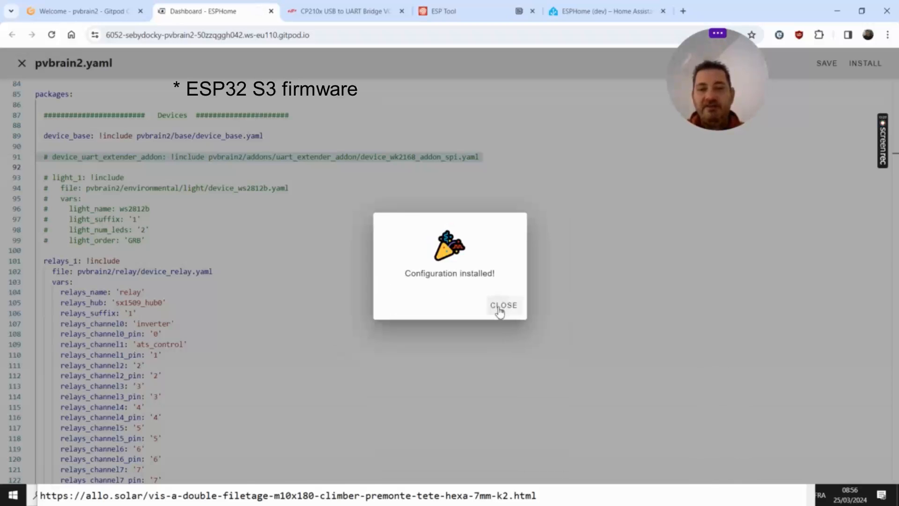
pyautogui.click(500, 310)
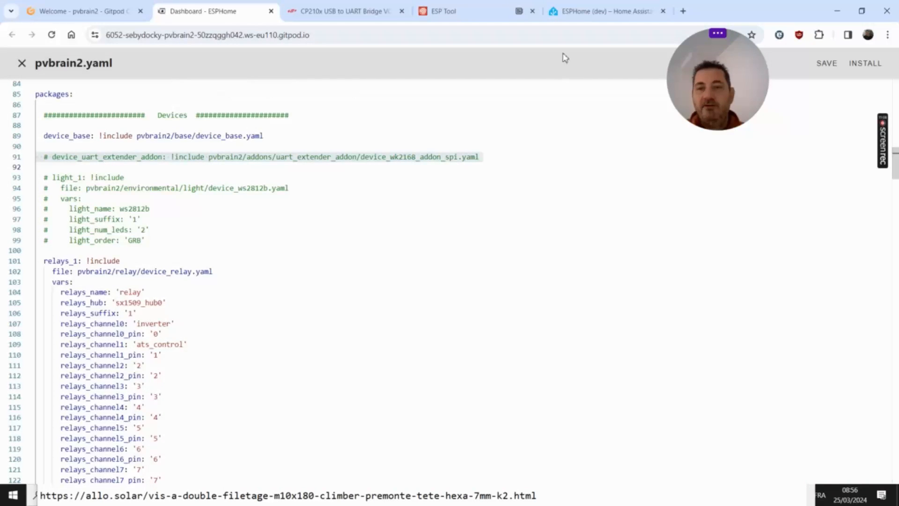
# - Switch to Home Assistant and open the Appareils et services page in its settings
pyautogui.click(576, 11)
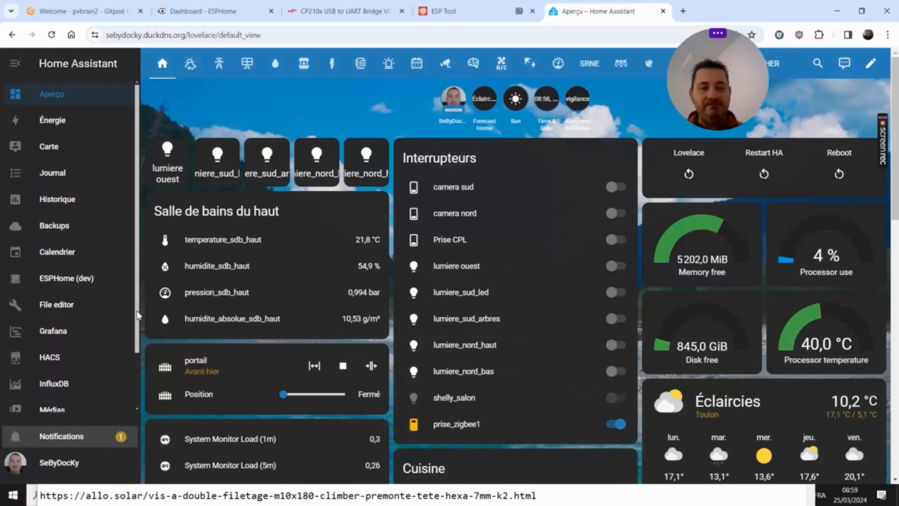
pyautogui.scroll(-2, 136, 398)
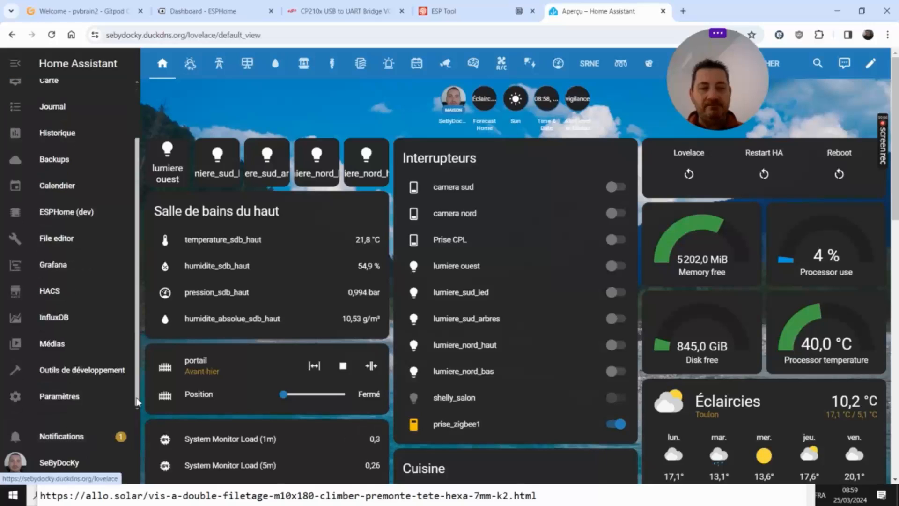
pyautogui.click(66, 399)
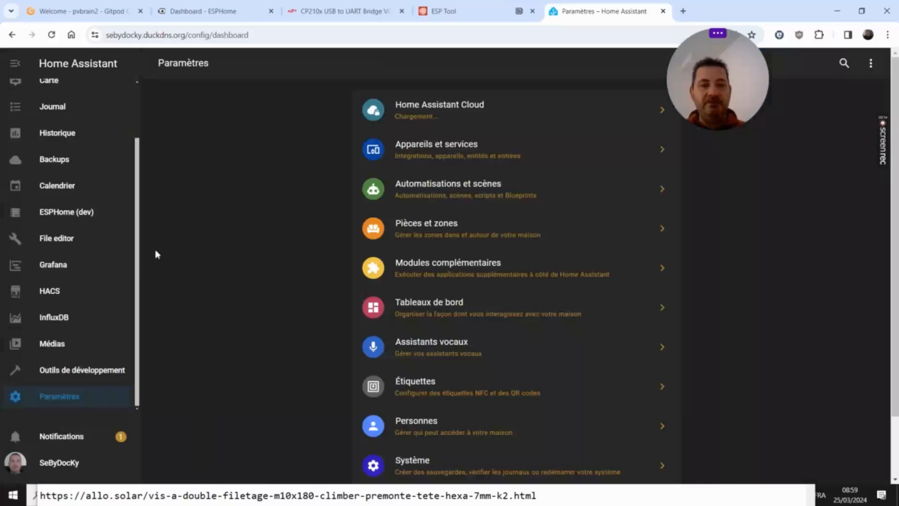
pyautogui.click(432, 150)
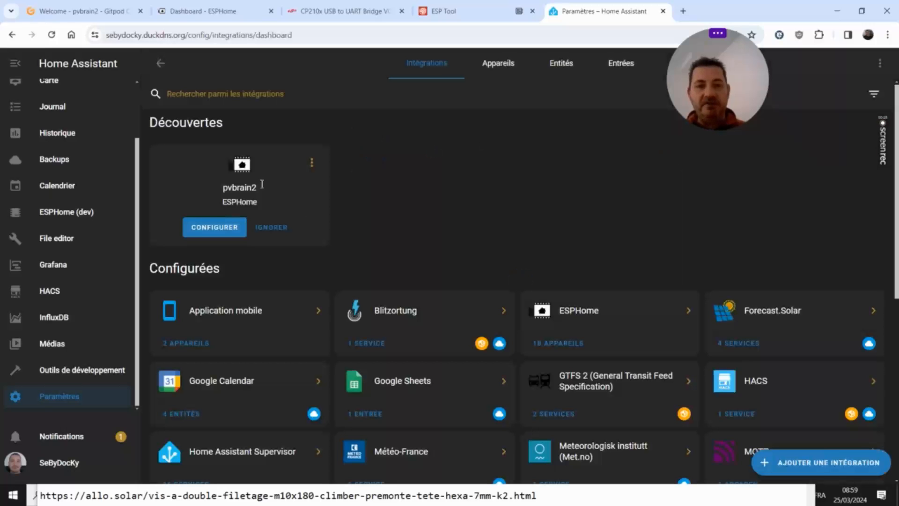
# - Add the discovered pvbrain2 ESPHome node to Home Assistant and find its entry in the ESPHome integration
pyautogui.click(222, 233)
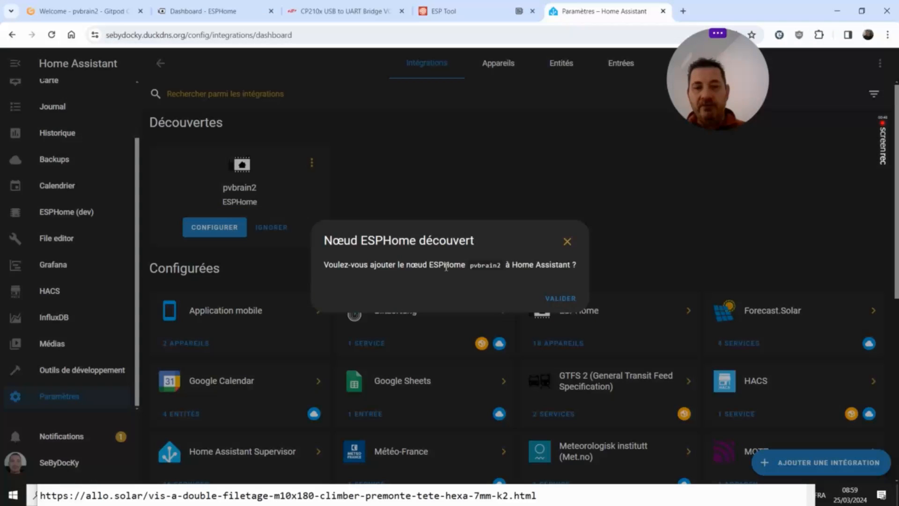
pyautogui.click(558, 302)
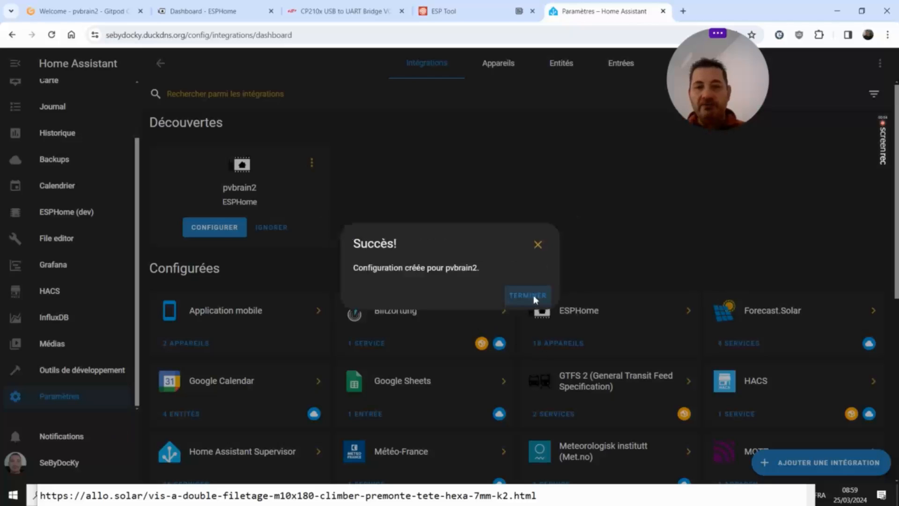
pyautogui.click(533, 295)
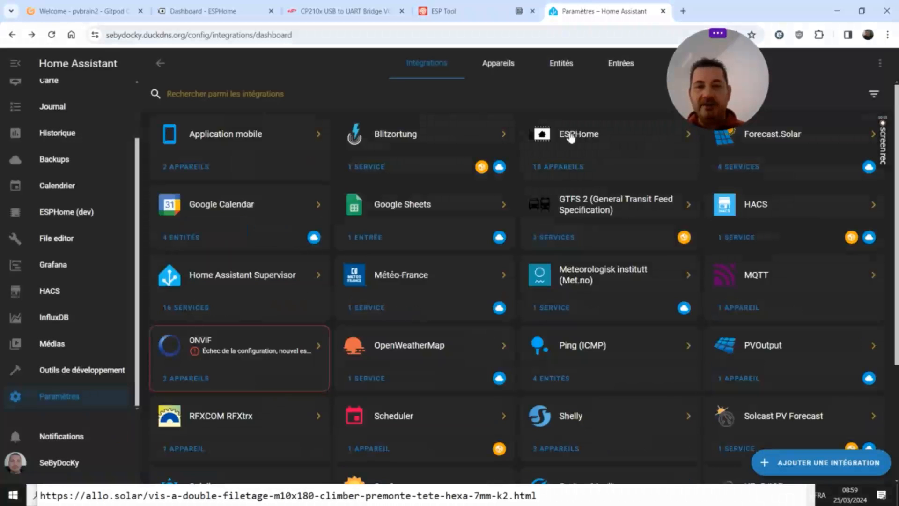
pyautogui.click(565, 137)
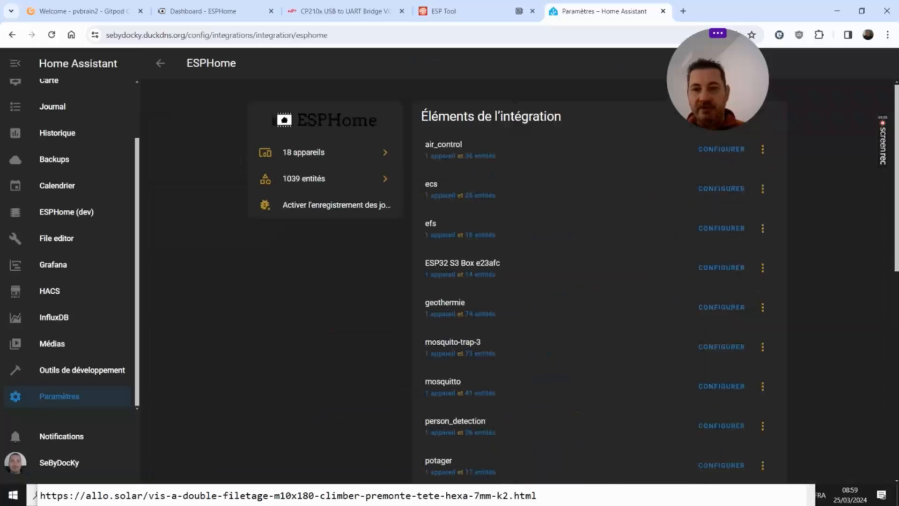
pyautogui.scroll(-4, 515, 281)
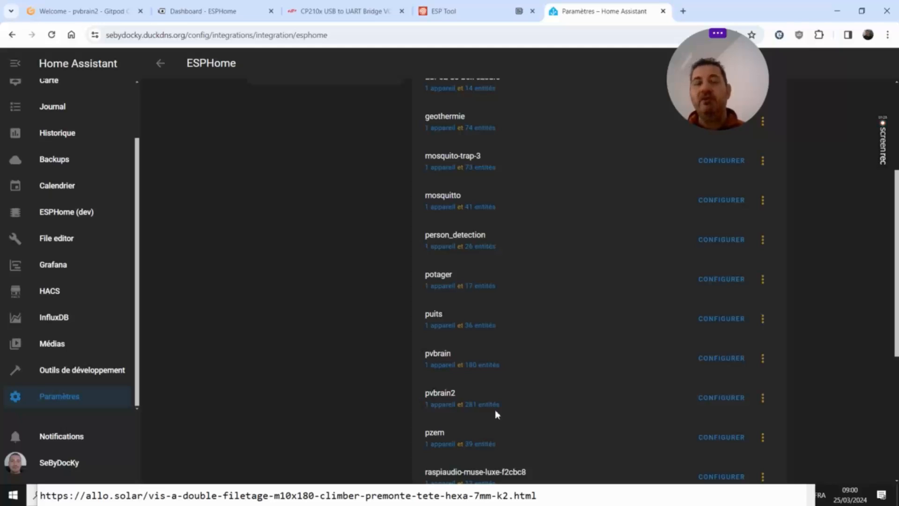
# - Switch to ESP Tool, disconnect the ESP32-S3 and reconnect it through the CP2102N USB to UART Bridge Controller on COM5
pyautogui.click(451, 19)
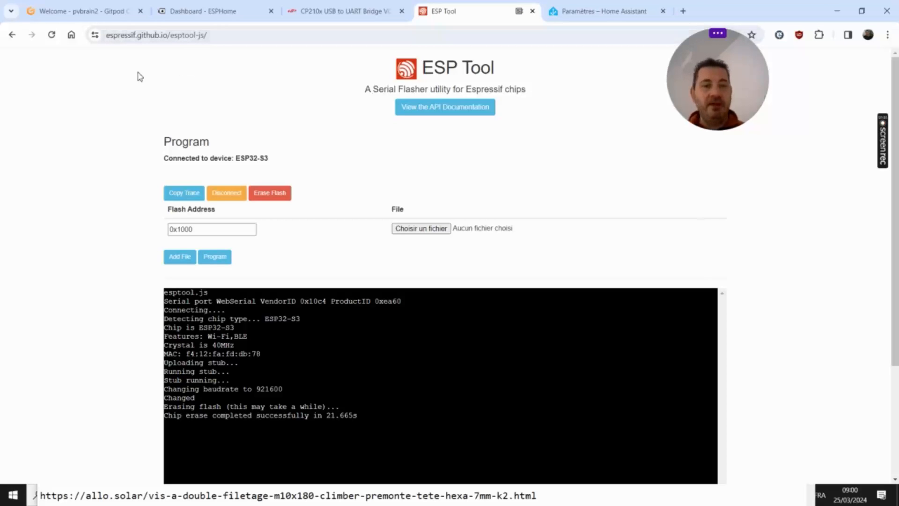
pyautogui.click(220, 201)
pyautogui.click(183, 187)
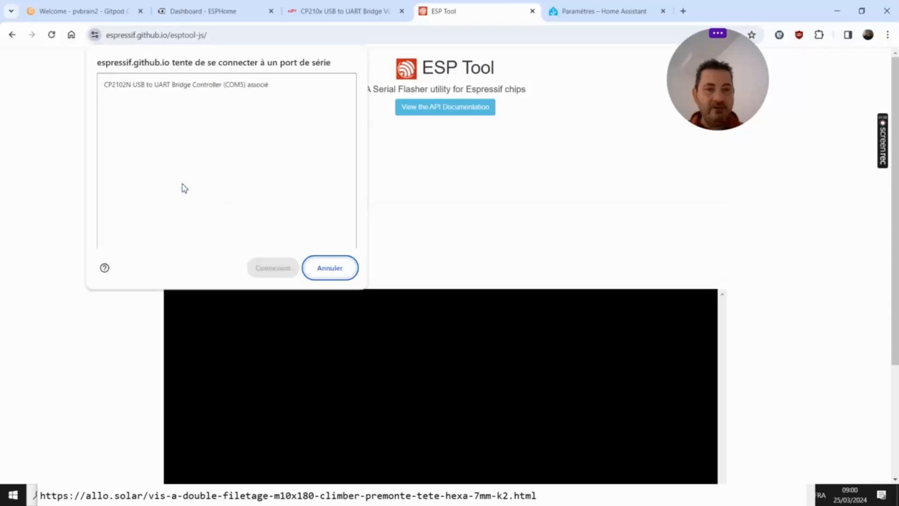
pyautogui.click(196, 88)
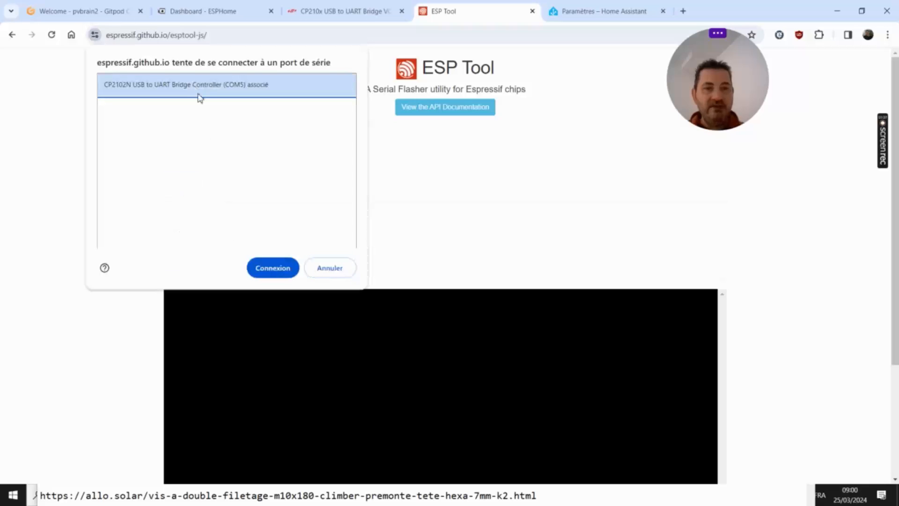
pyautogui.click(272, 267)
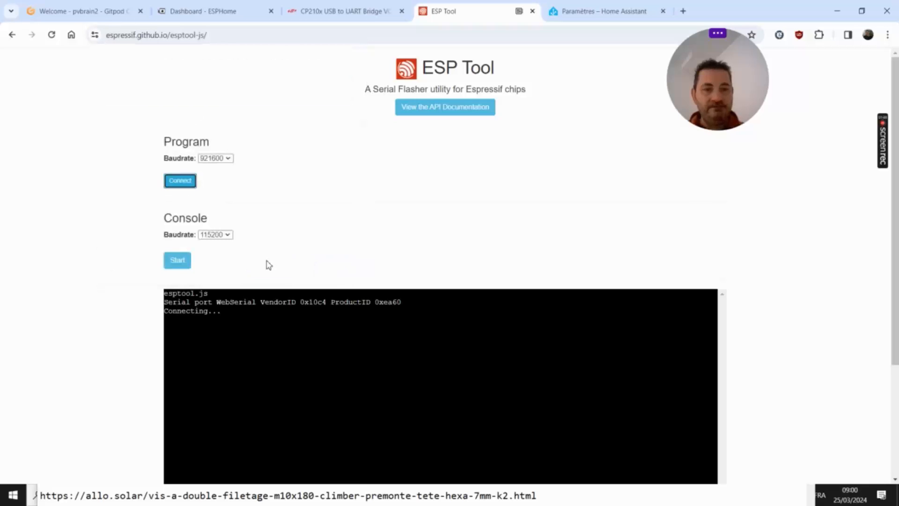